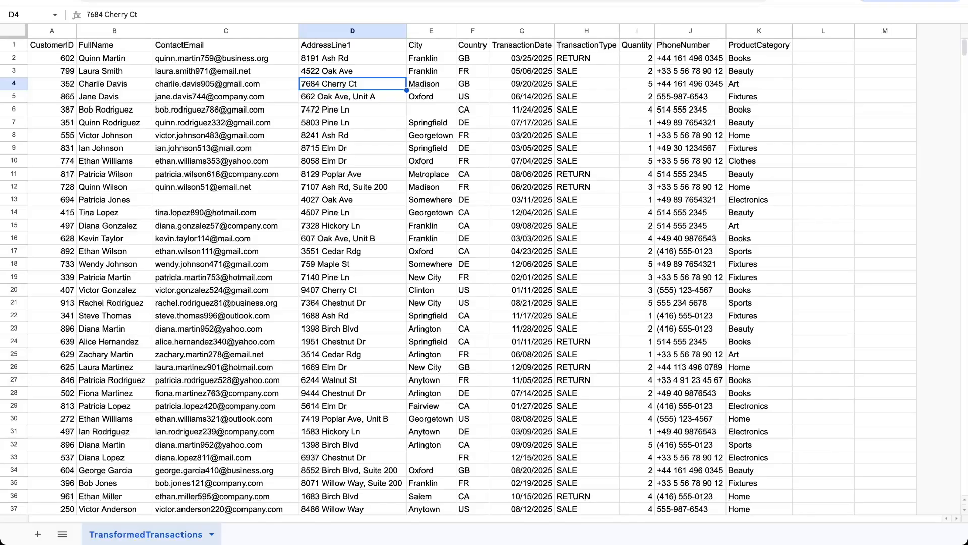
Switch to the transactions_source sheet and review its FirstName, LastName, Address and PhoneNumber columns.
key(ctrl+Tab)
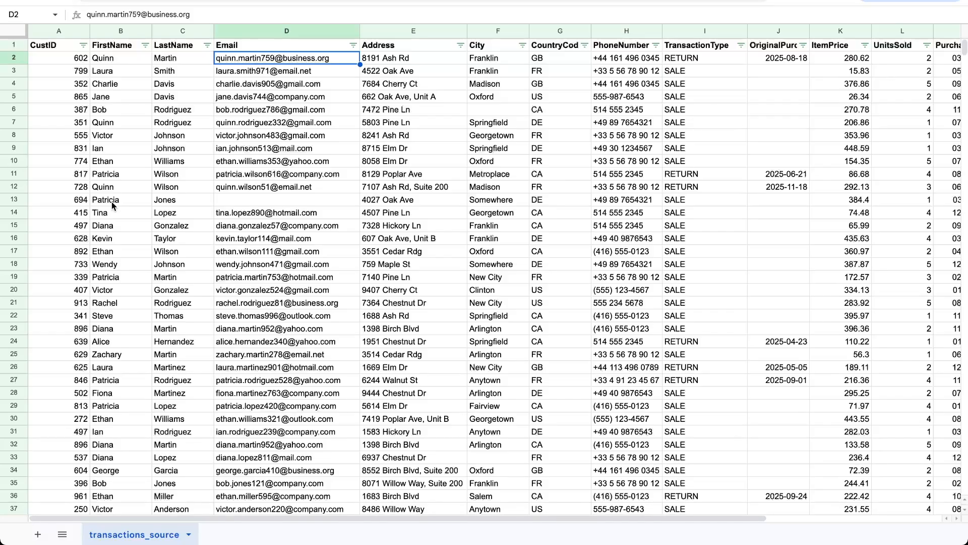
click(119, 49)
click(172, 48)
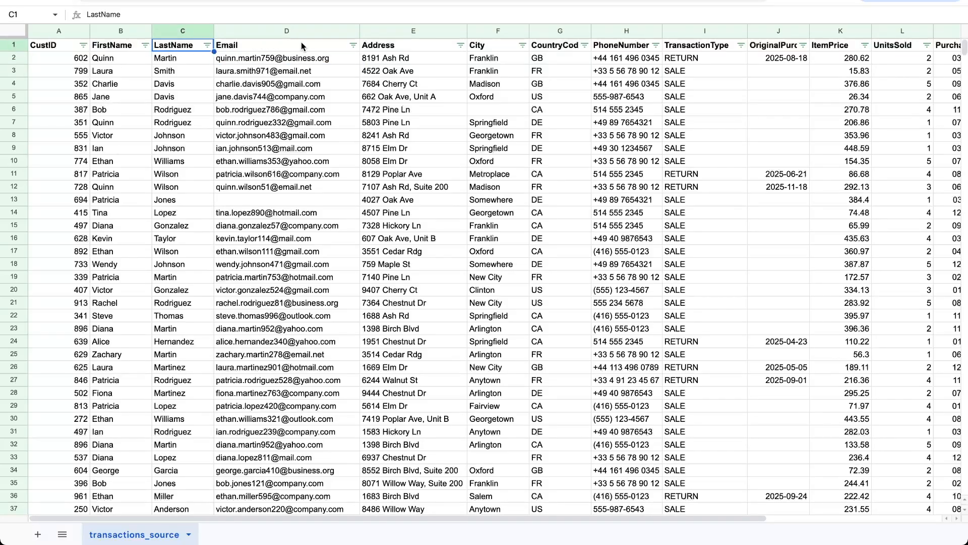
click(380, 48)
click(640, 51)
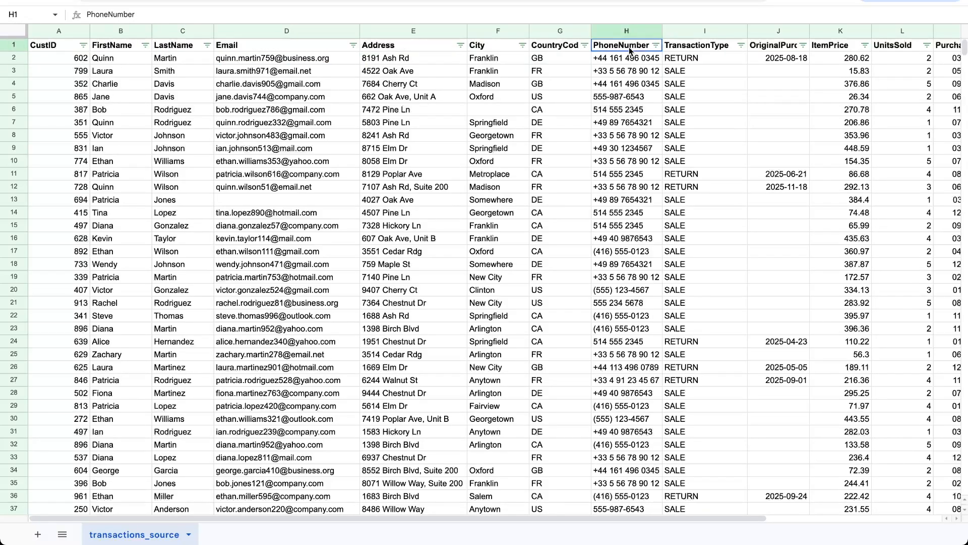
Switch to DataFlowMapper, load transactions_source.csv as the source file and start creating a mapping.
click(128, 0)
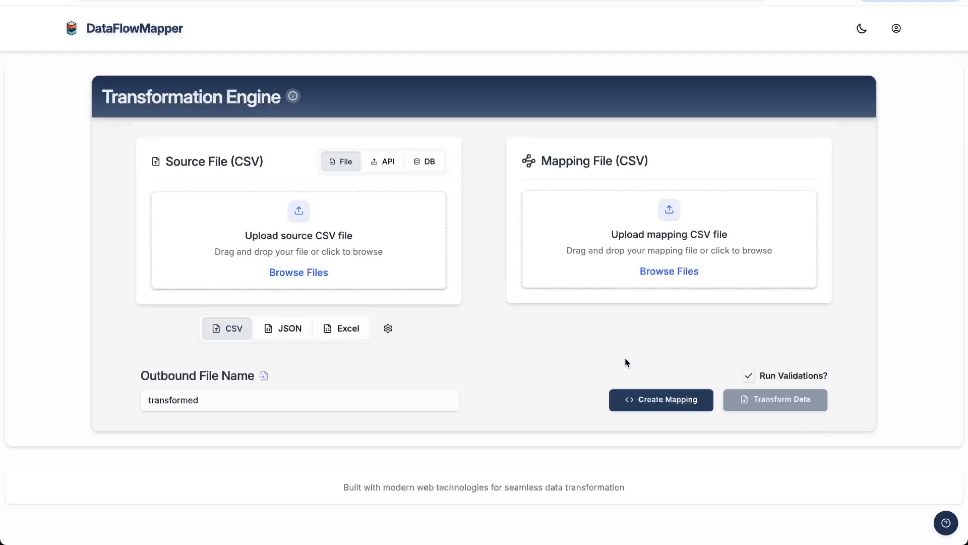
drag(798, 431, 294, 231)
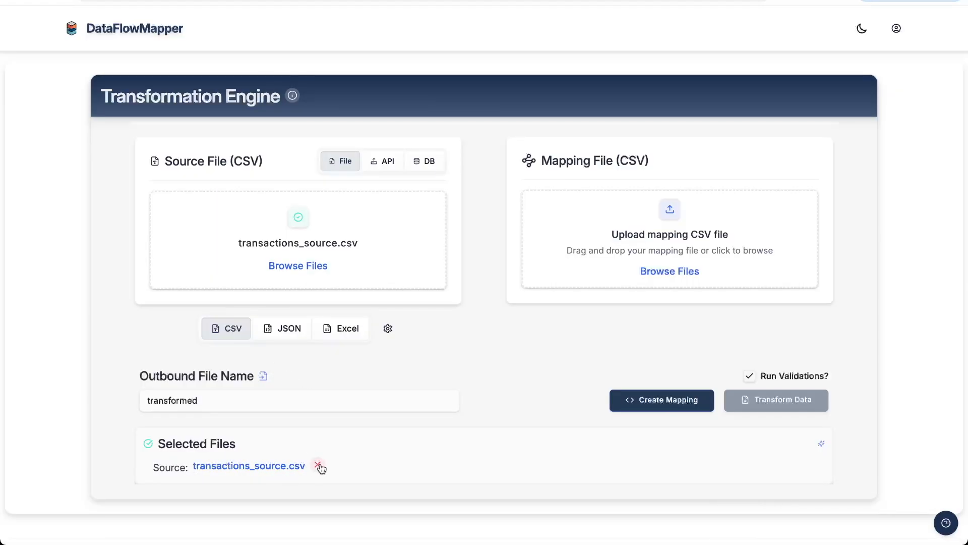
click(663, 398)
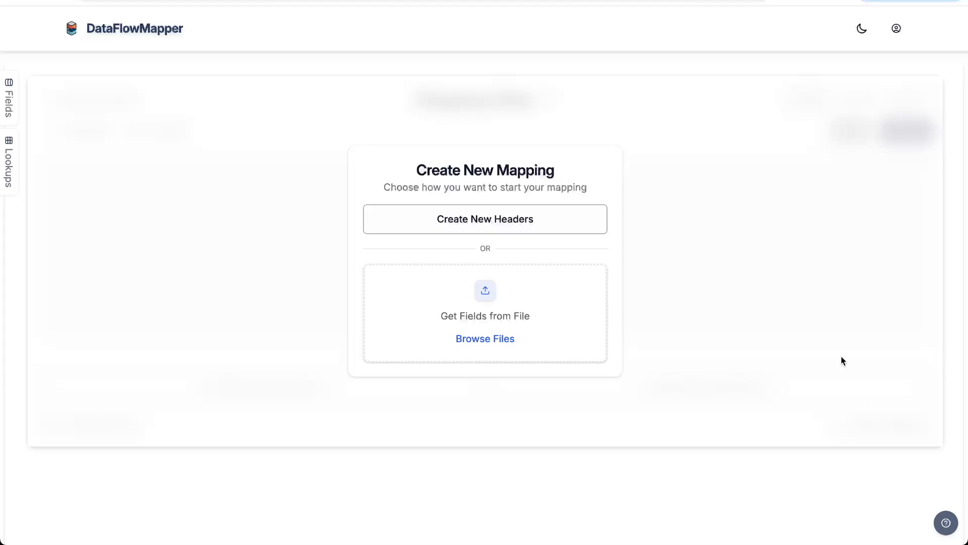
Get the new mapping's destination fields from a file and check CustomerID, FullName and ContactEmail.
drag(849, 361, 503, 300)
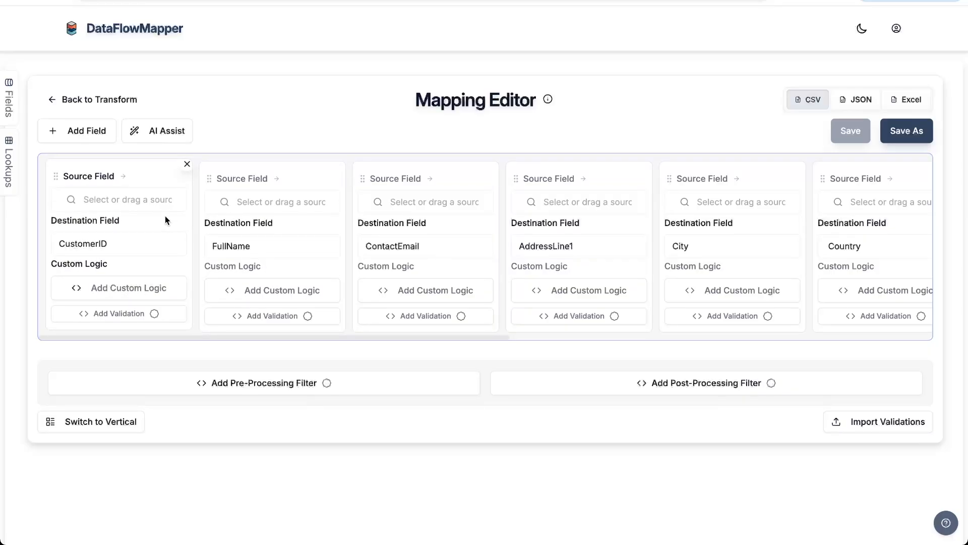
click(143, 242)
click(261, 245)
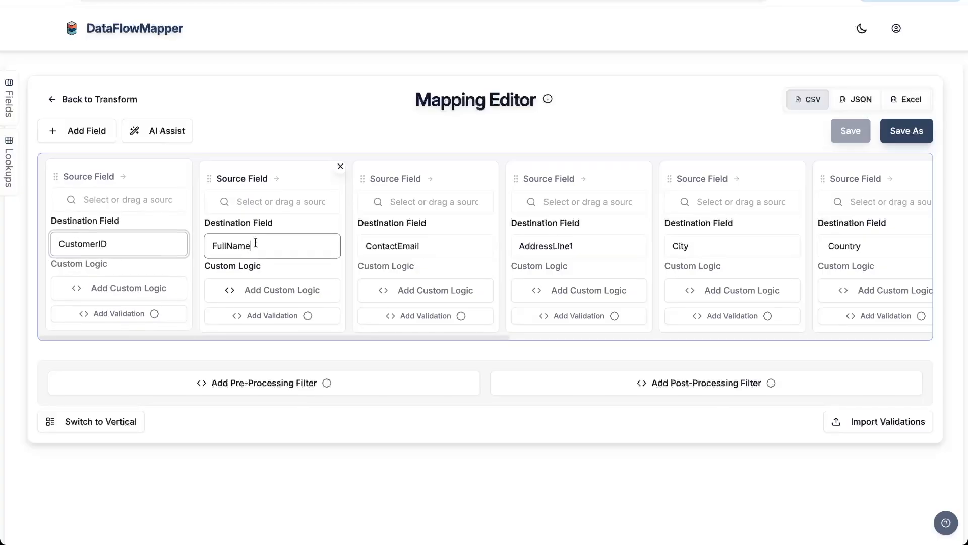
click(412, 246)
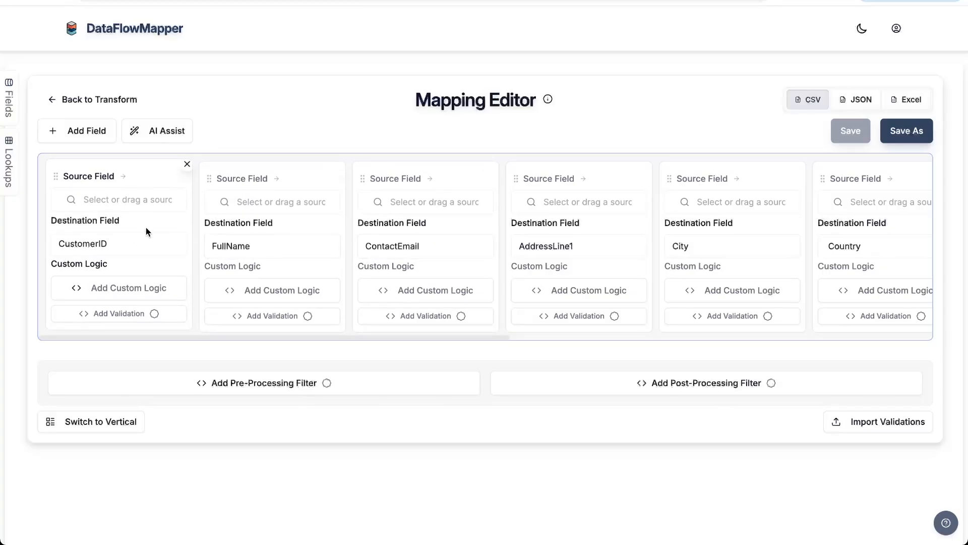
Find the CustID source field by searching for "cust" and map it to the CustomerID destination field.
click(12, 109)
scroll(74, 193, down, 5)
scroll(71, 198, up, 5)
click(87, 138)
text(cust)
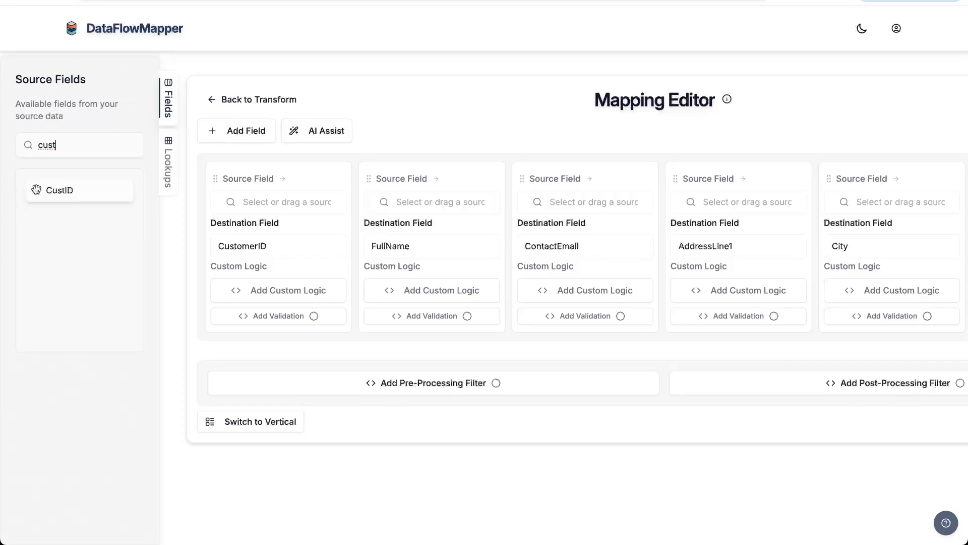
drag(36, 189, 234, 197)
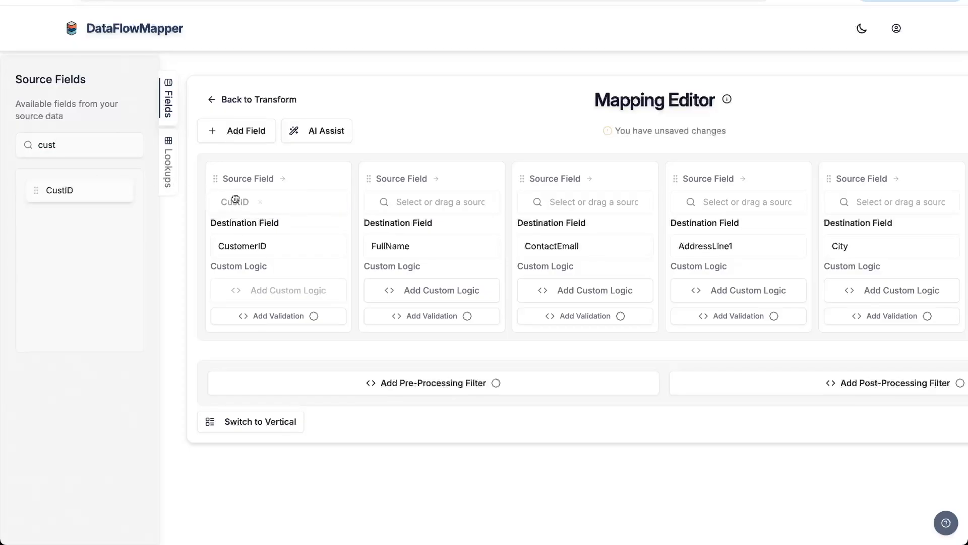
Map the Email source field to the ContactEmail destination field.
click(168, 106)
click(409, 200)
scroll(411, 273, down, 5)
scroll(414, 273, up, 5)
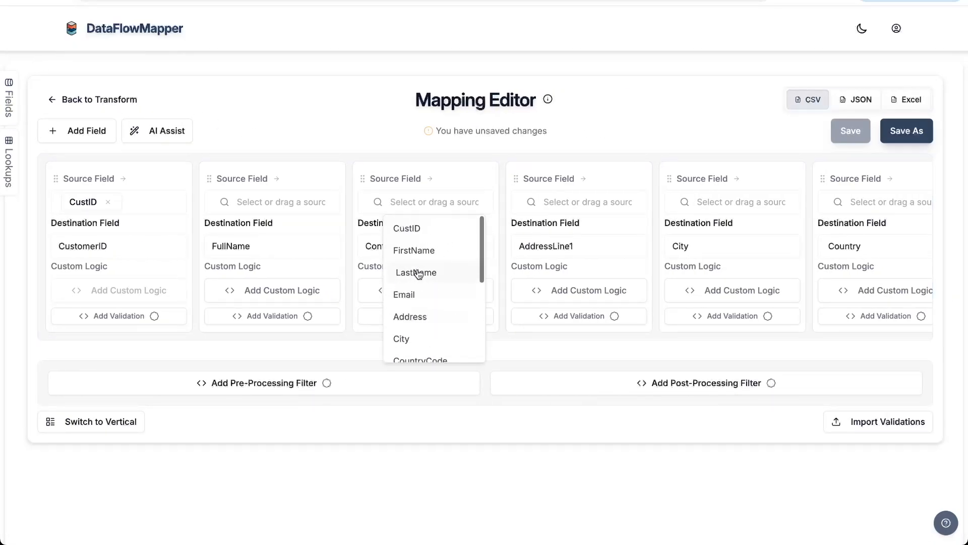
text(ema)
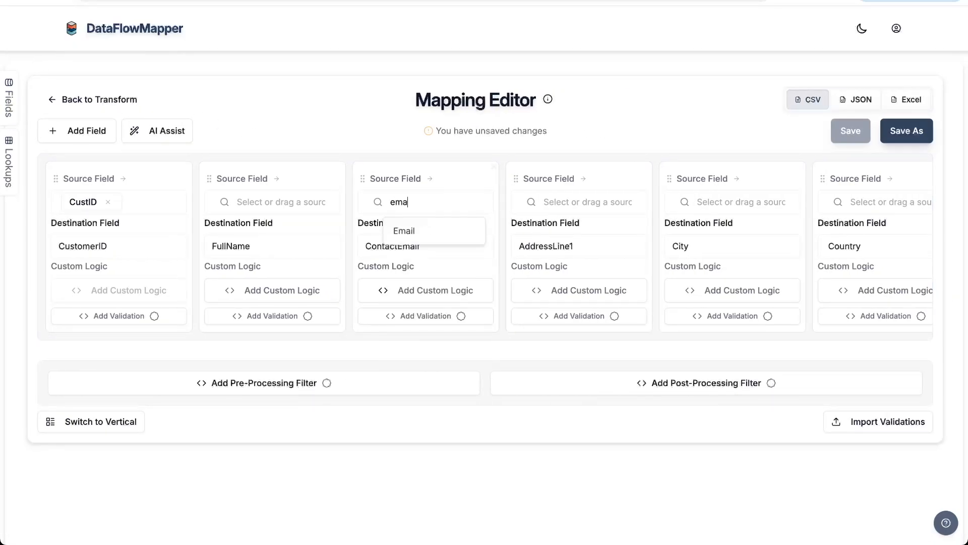
click(412, 231)
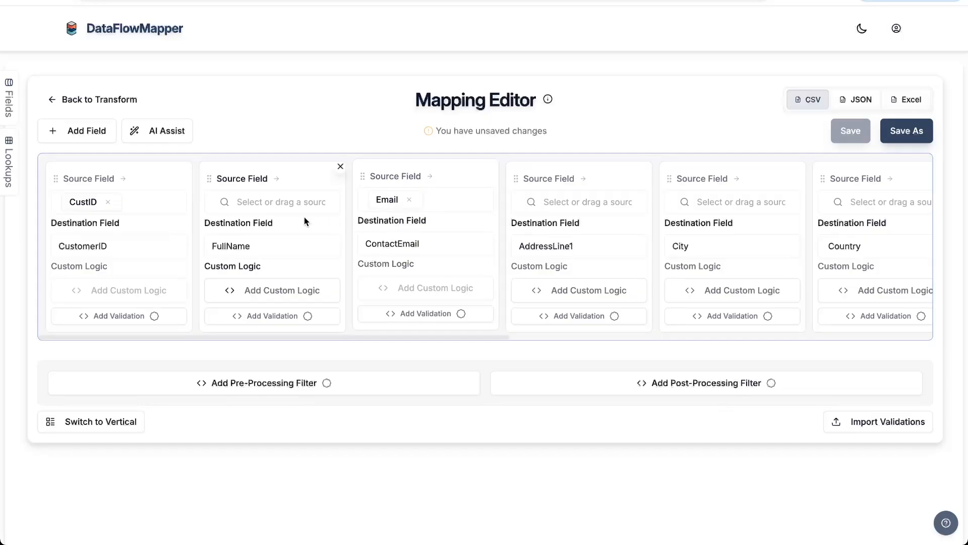
Examine the FirstName and LastName columns in the transactions_source sheet, then return to the DataFlowMapper mapping.
click(295, 8)
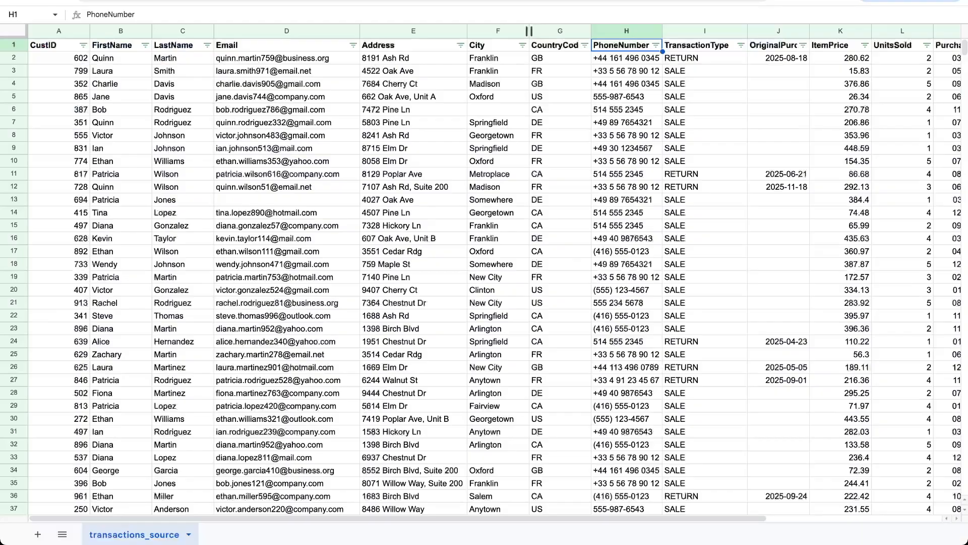
click(132, 33)
click(178, 32)
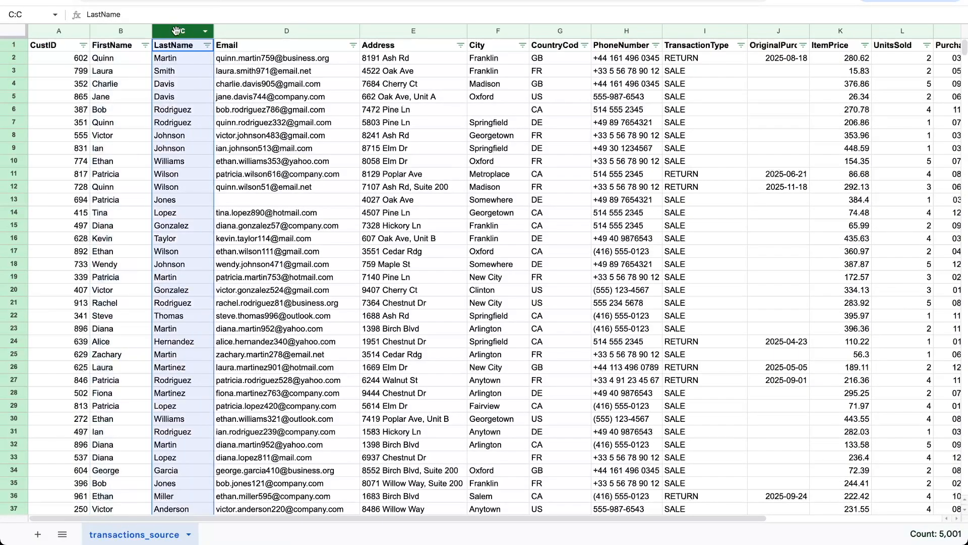
click(179, 2)
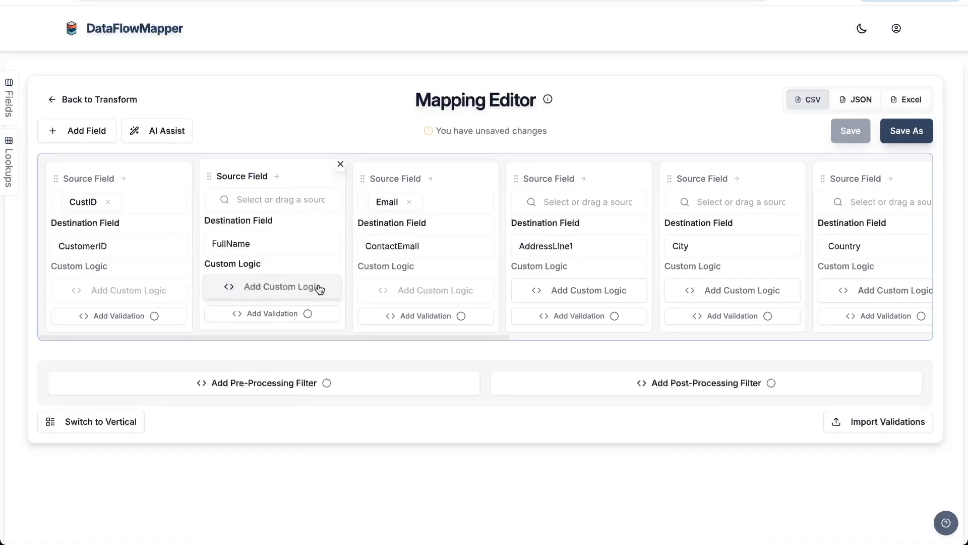
Start custom logic for the FullName field and add a CONCAT function named createFullName.
click(275, 287)
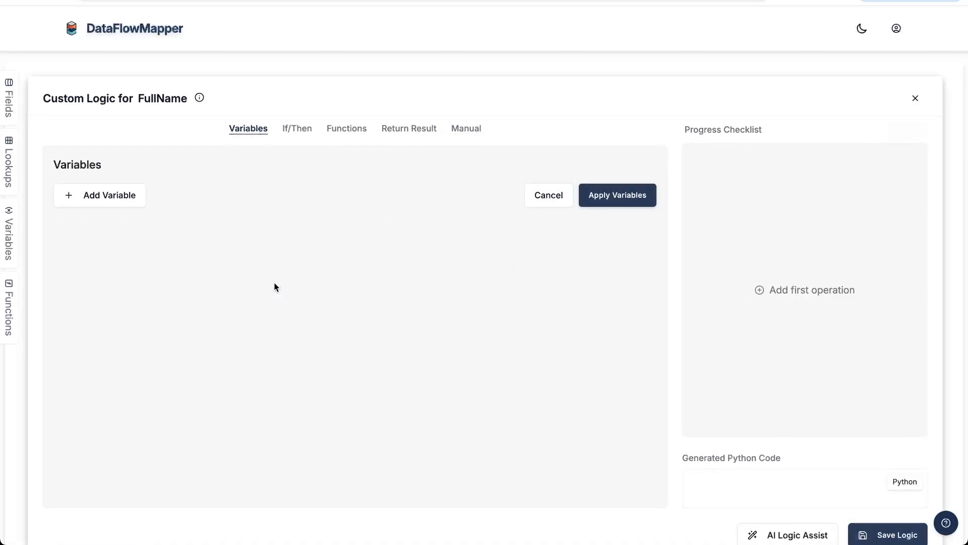
click(340, 135)
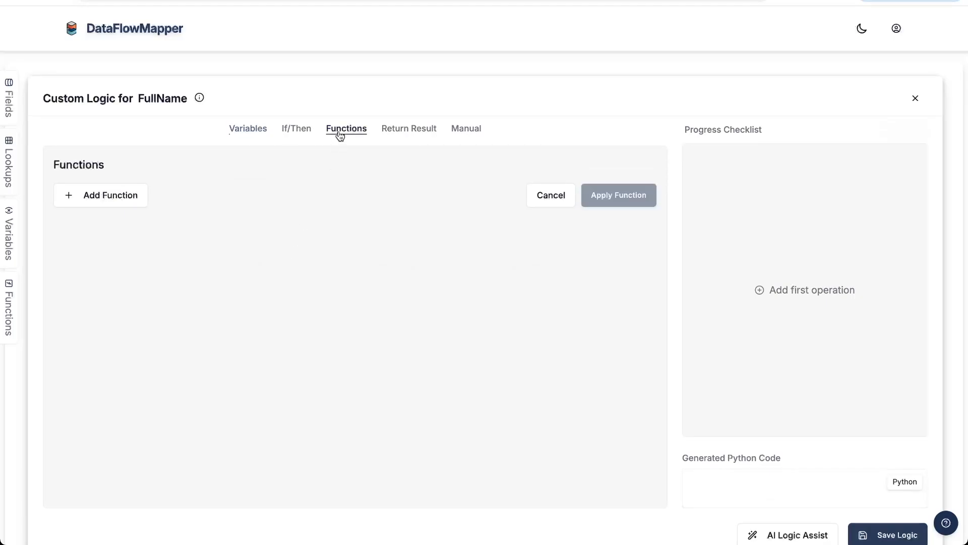
click(102, 196)
click(115, 199)
text(createFullName)
click(460, 201)
text(conc)
click(303, 326)
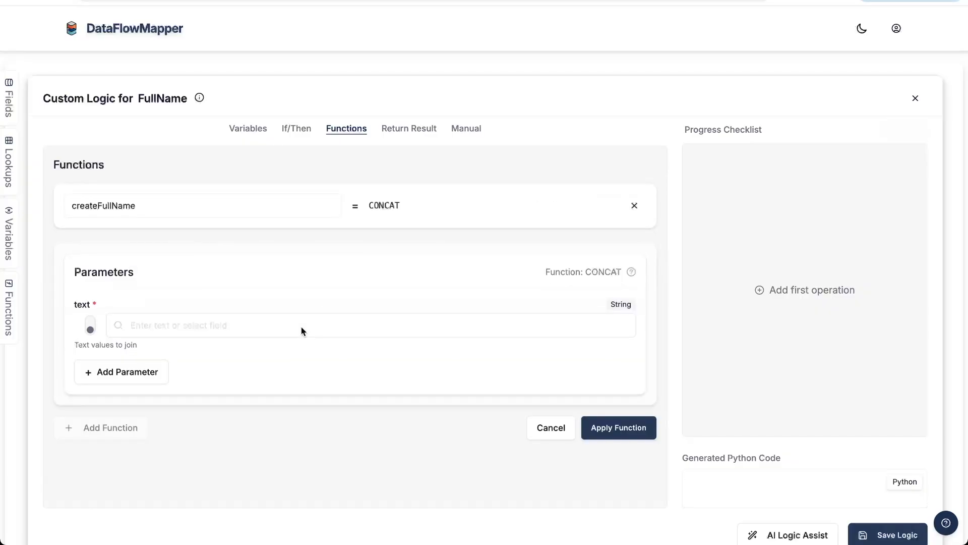
Set FirstName as the first text to join in createFullName and a space as the second.
click(186, 320)
text(fu)
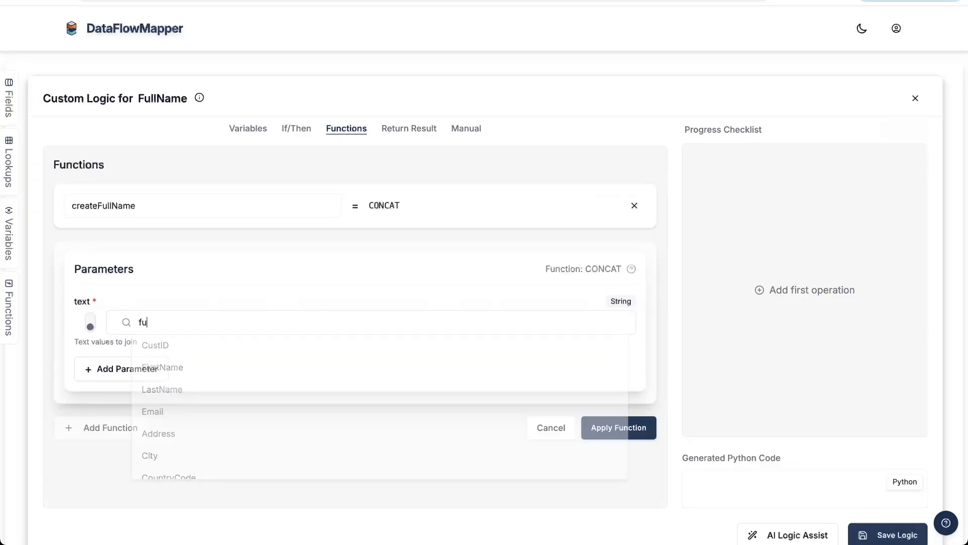
text(l)
click(174, 354)
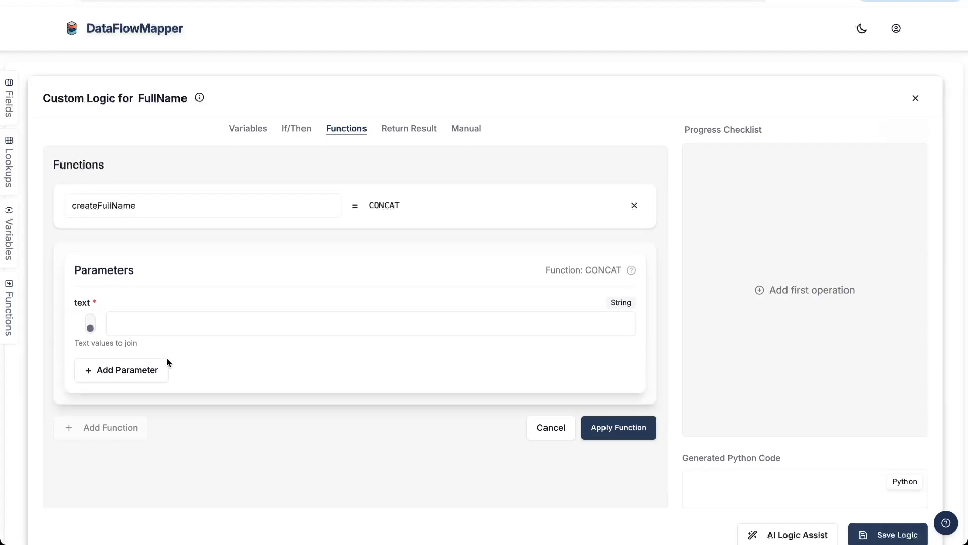
click(146, 370)
click(126, 383)
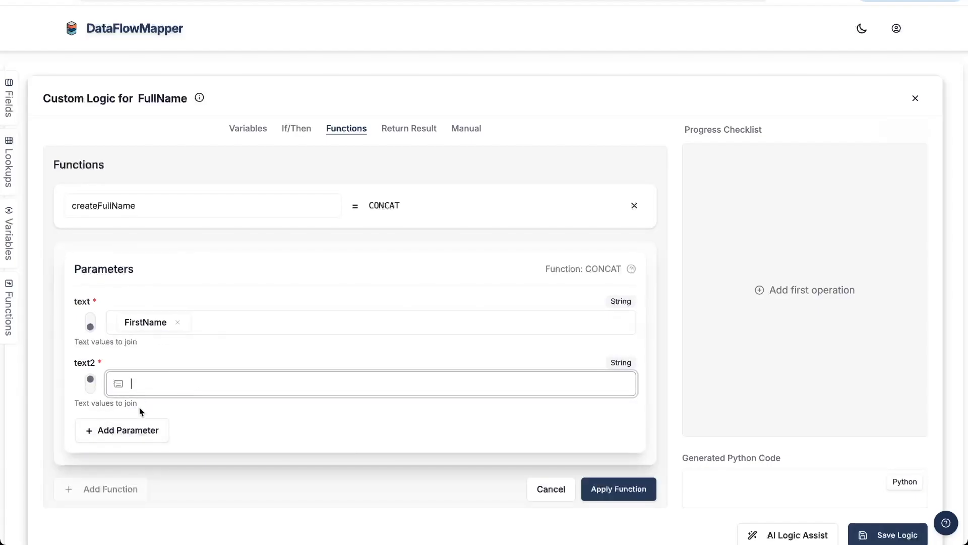
Add LastName as the third text to join, apply the function and check its generated Python code.
click(149, 430)
click(124, 445)
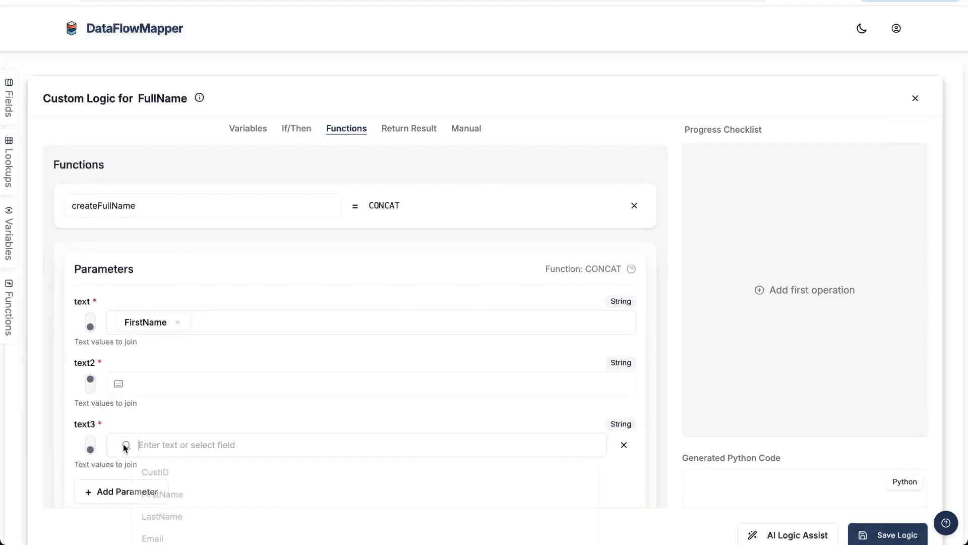
text(las)
click(164, 472)
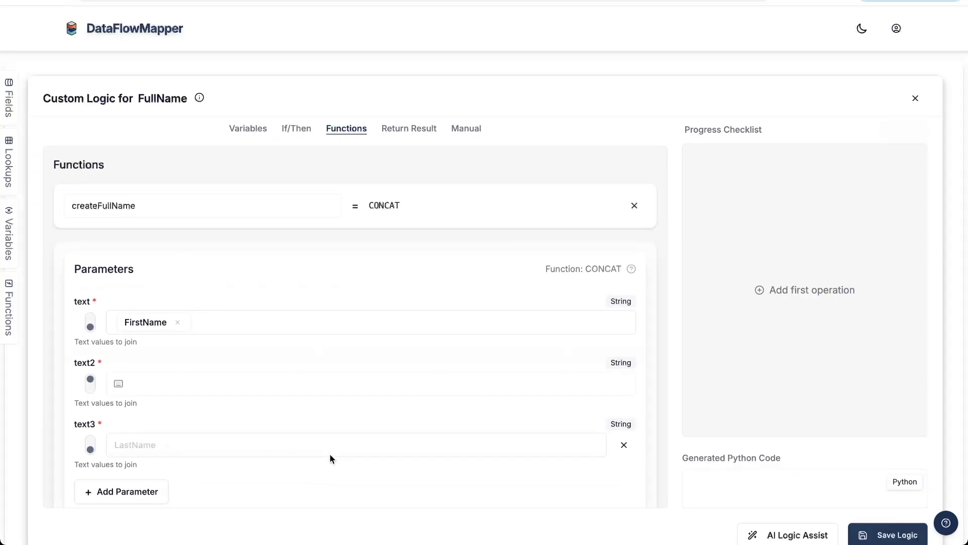
scroll(353, 454, down, 2)
click(619, 485)
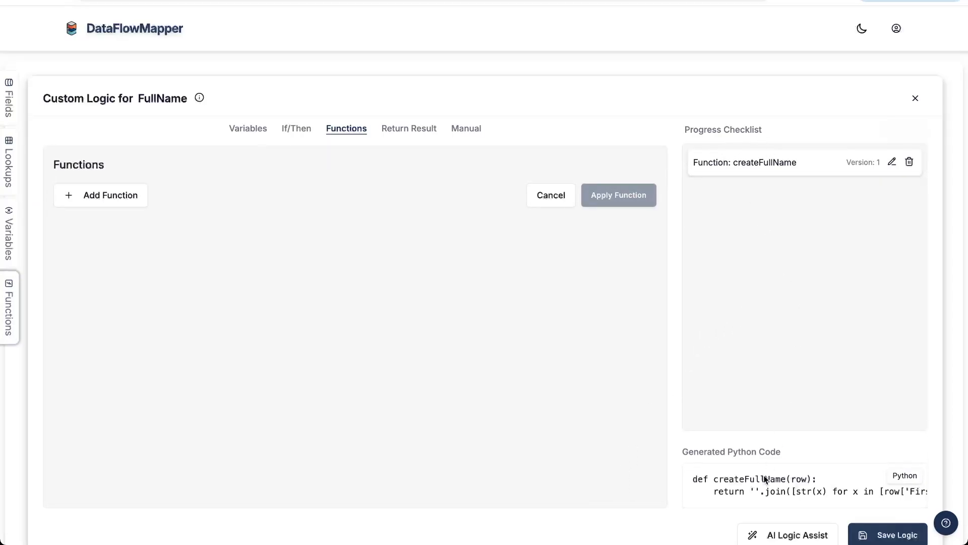
scroll(771, 484, right, 8)
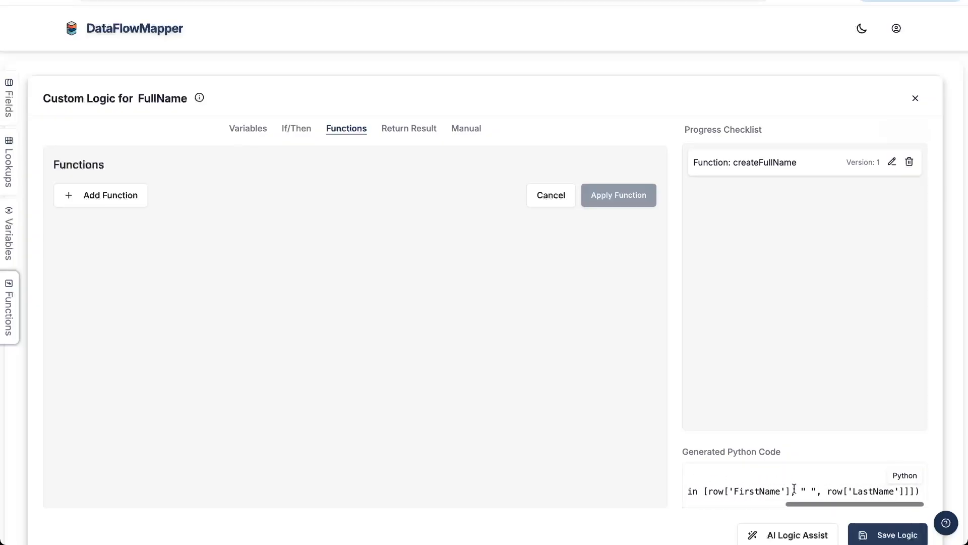
scroll(794, 488, left, 8)
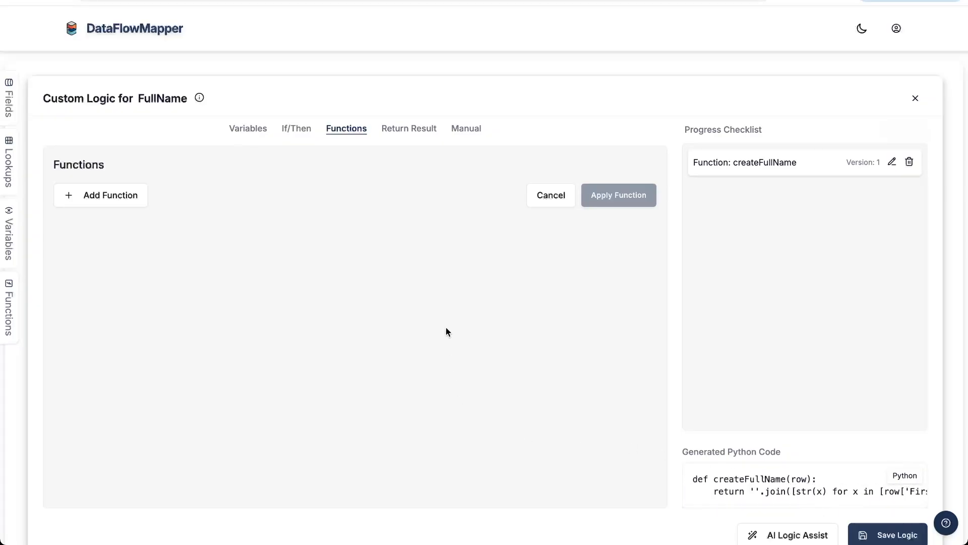
Set the createFullName function as the return result, apply it and save the FullName custom logic.
click(403, 129)
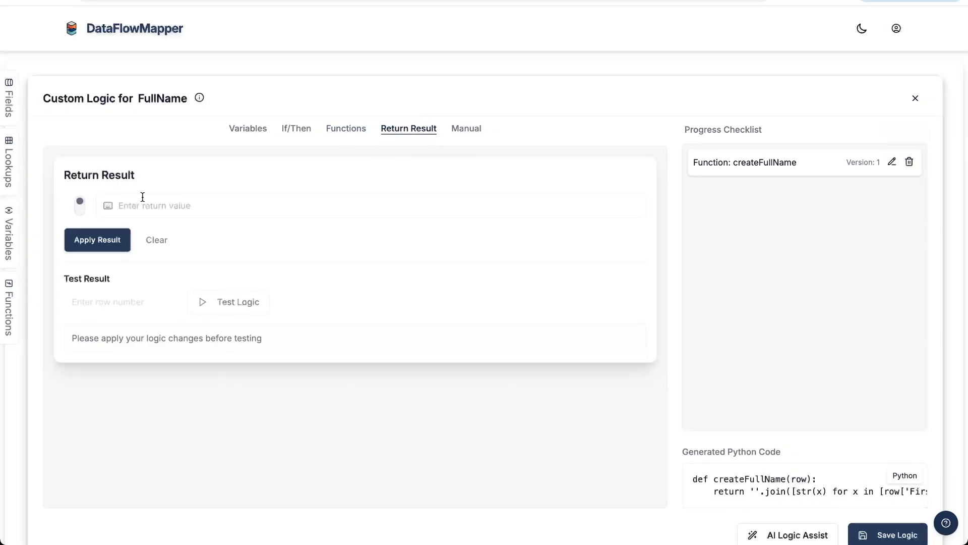
click(82, 206)
click(142, 202)
click(143, 231)
click(118, 237)
scroll(773, 399, down, 1)
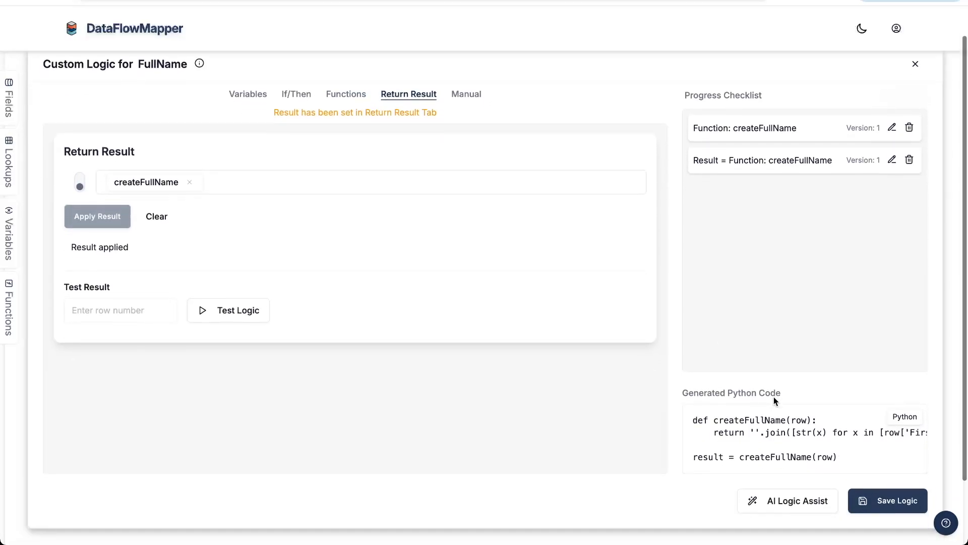
click(870, 499)
scroll(519, 297, up, 1)
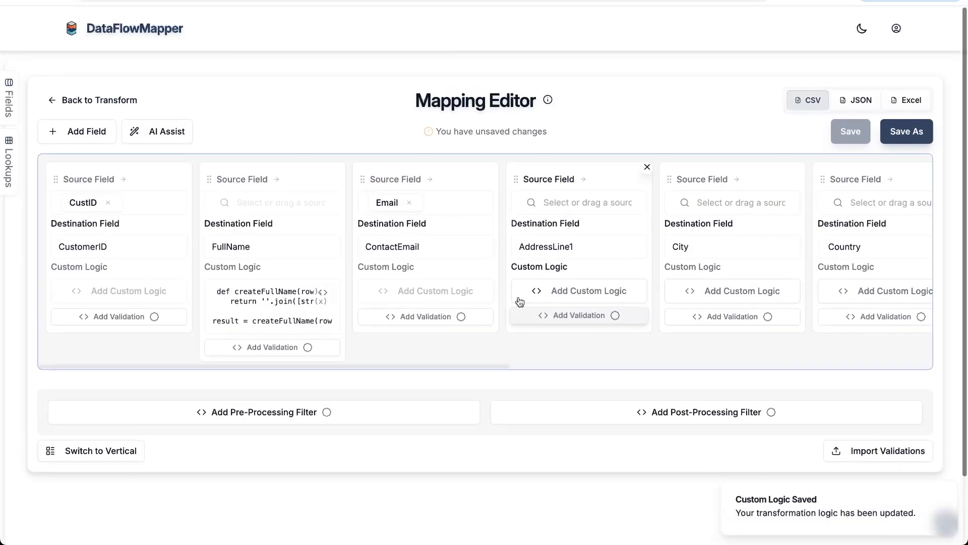
click(247, 241)
click(280, 224)
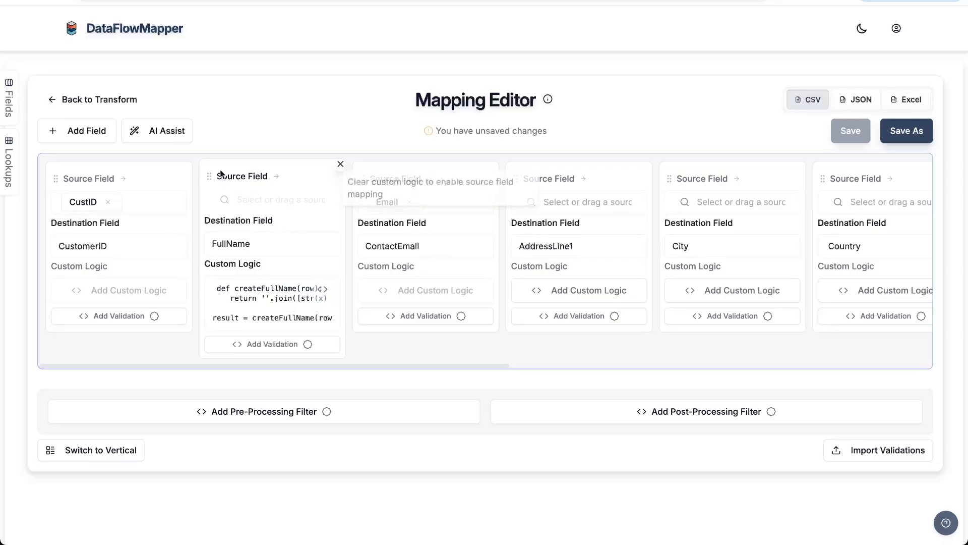
Generate AI mapping suggestions, exclude the FirstName to FullName suggestion and apply all the others.
click(173, 133)
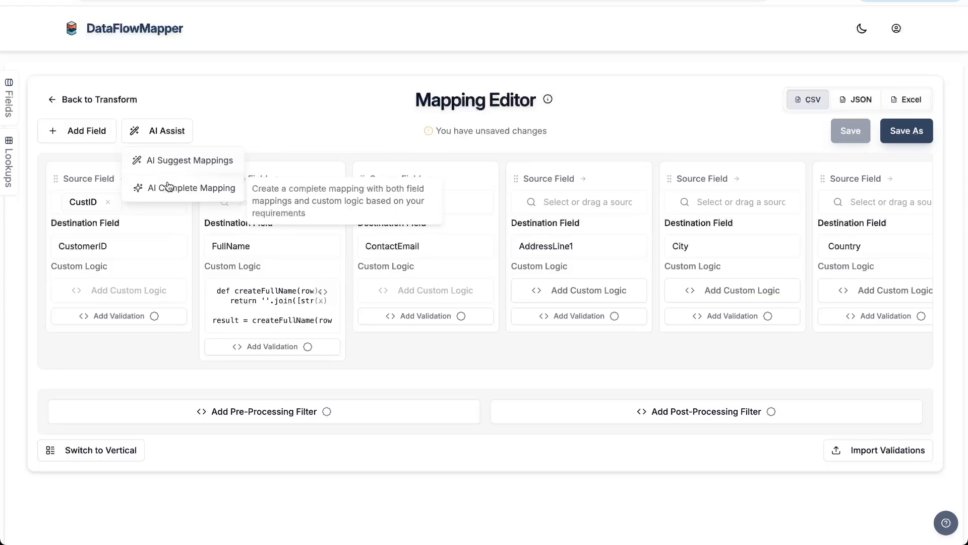
click(168, 160)
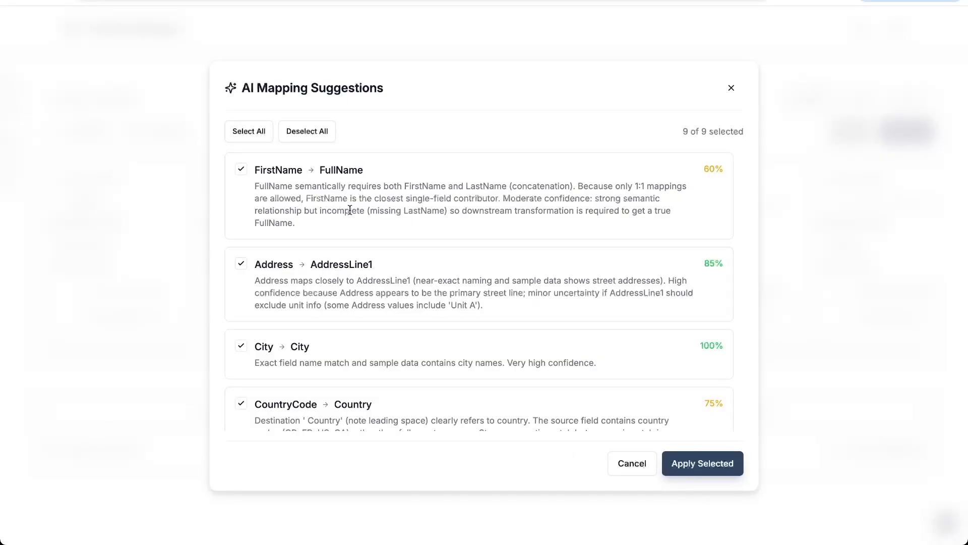
scroll(350, 210, down, 1)
scroll(275, 182, up, 1)
scroll(381, 237, down, 3)
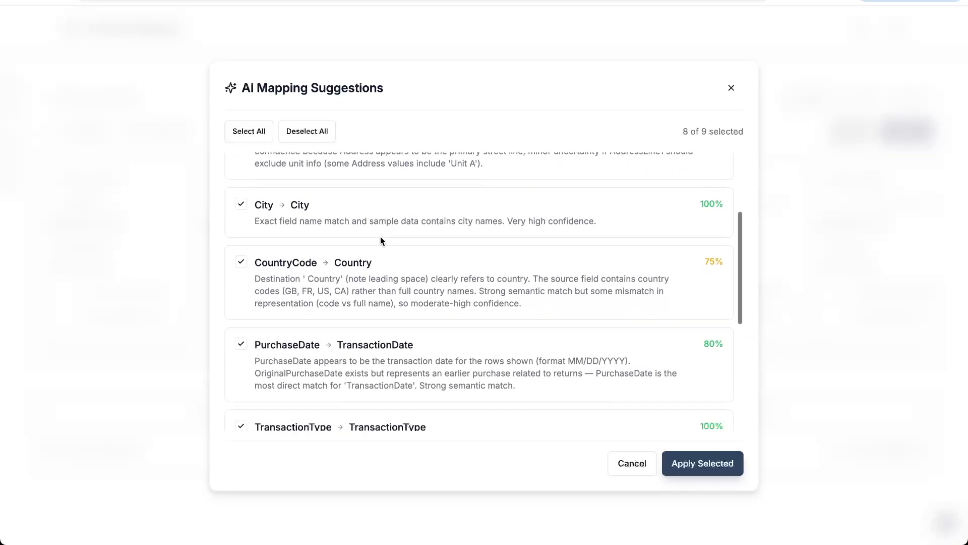
scroll(380, 241, up, 3)
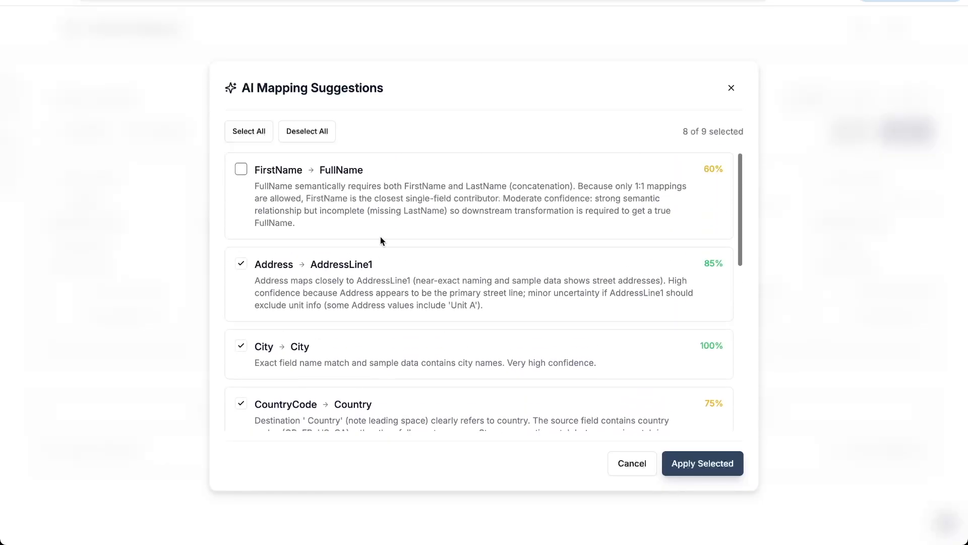
click(714, 465)
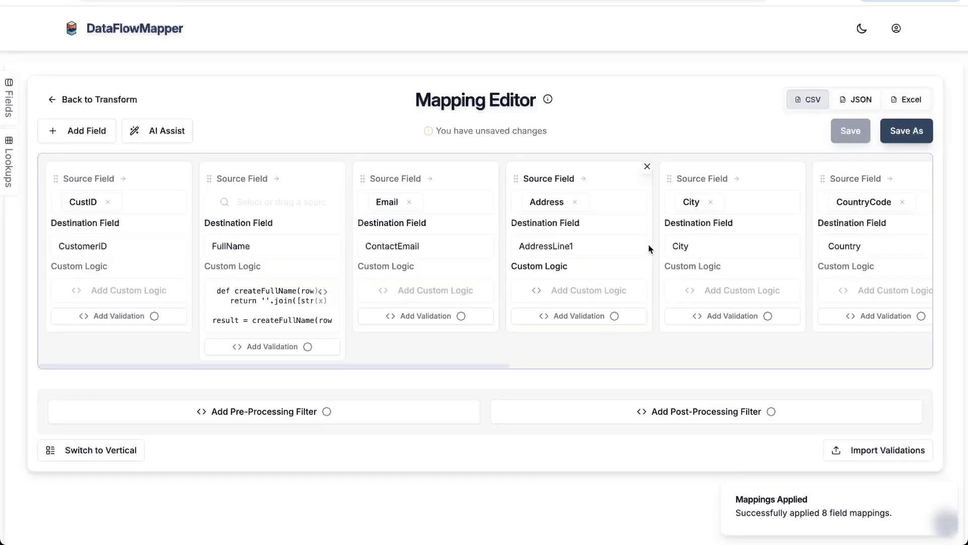
Review the applied field mappings, save the mapping as CreateTransactionsMapping and return to the transformation page.
scroll(652, 231, right, 1)
scroll(653, 231, right, 10)
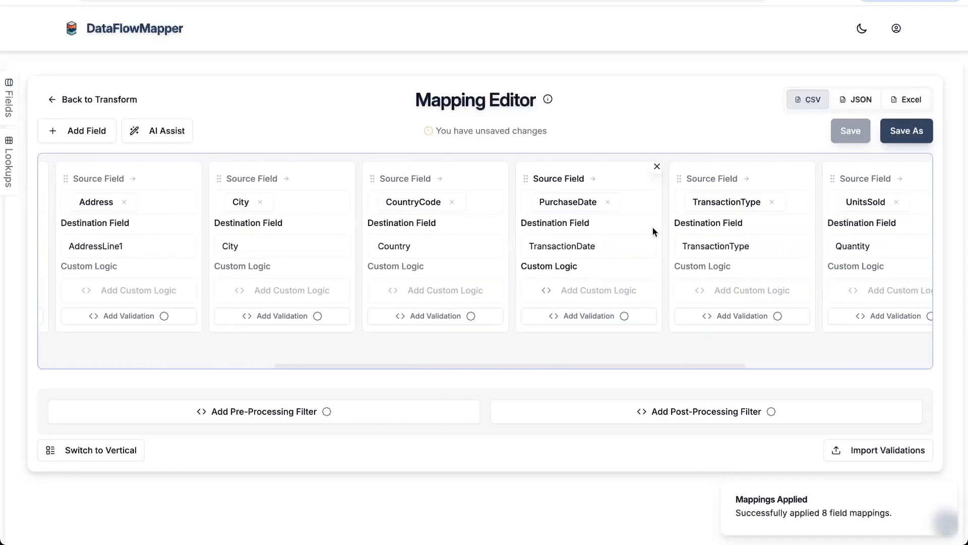
click(902, 132)
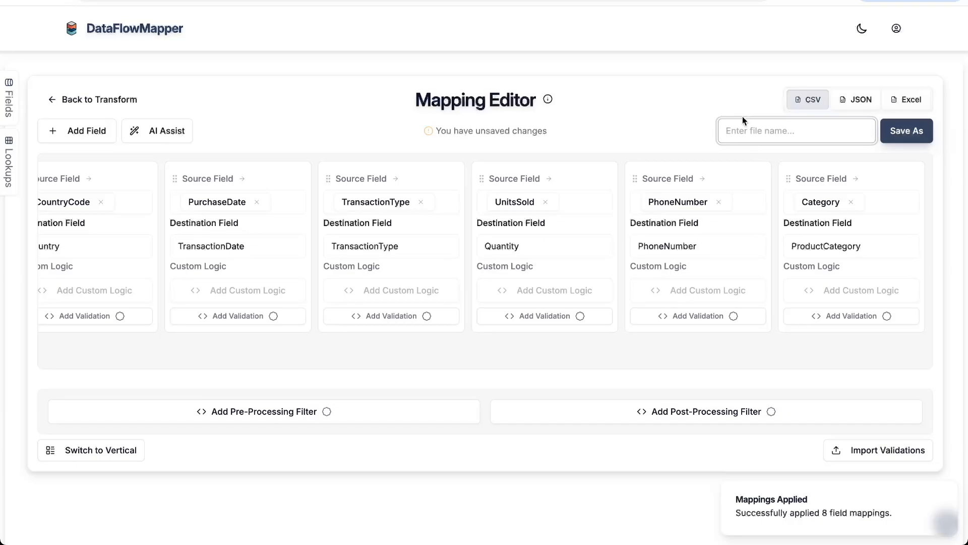
text(Create)
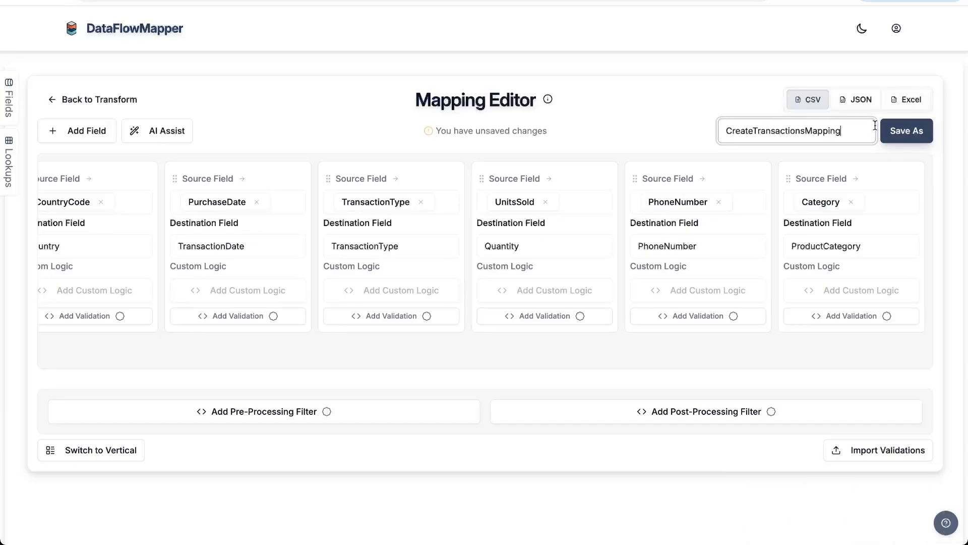
text(TransactionsMapping)
click(906, 130)
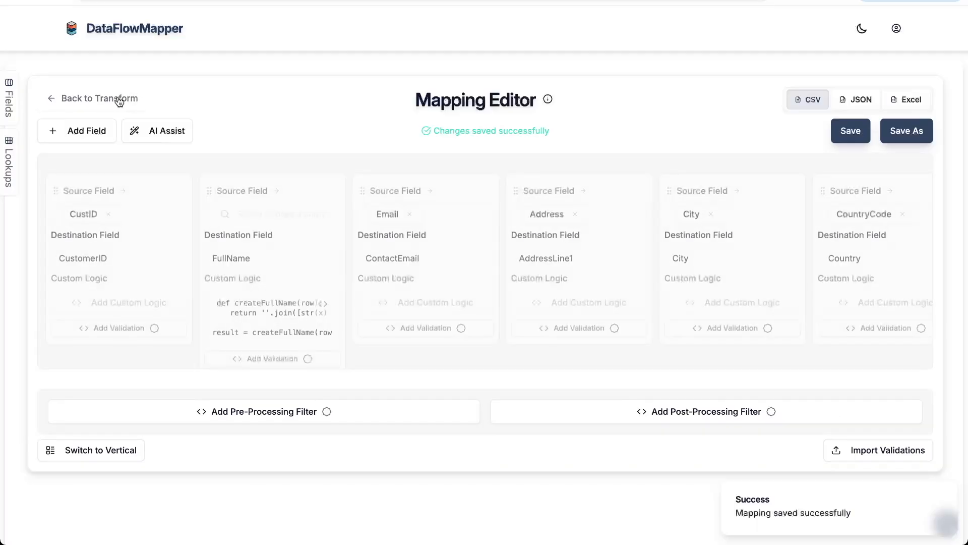
click(119, 99)
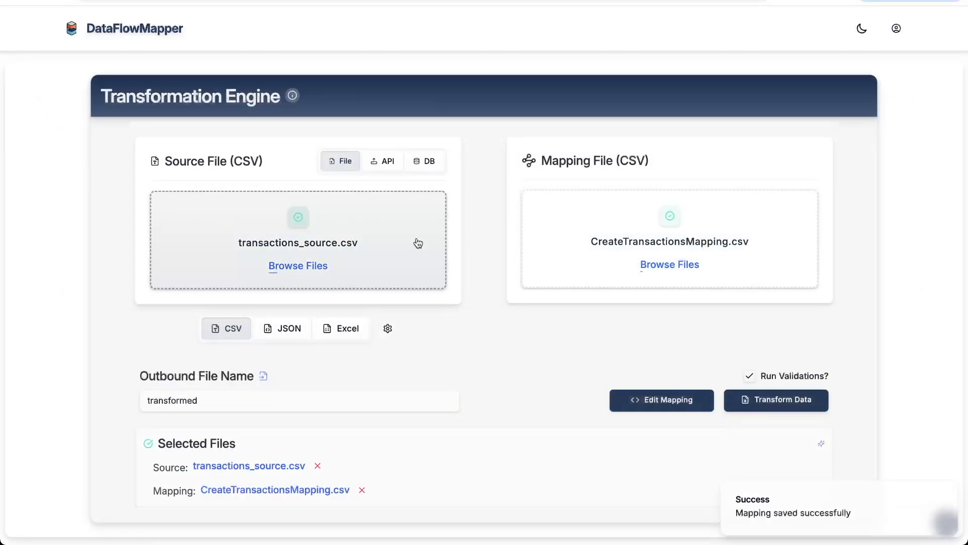
Name the outbound file transformedTransactions and transform the source data with the saved mapping.
click(385, 398)
text(Transactions)
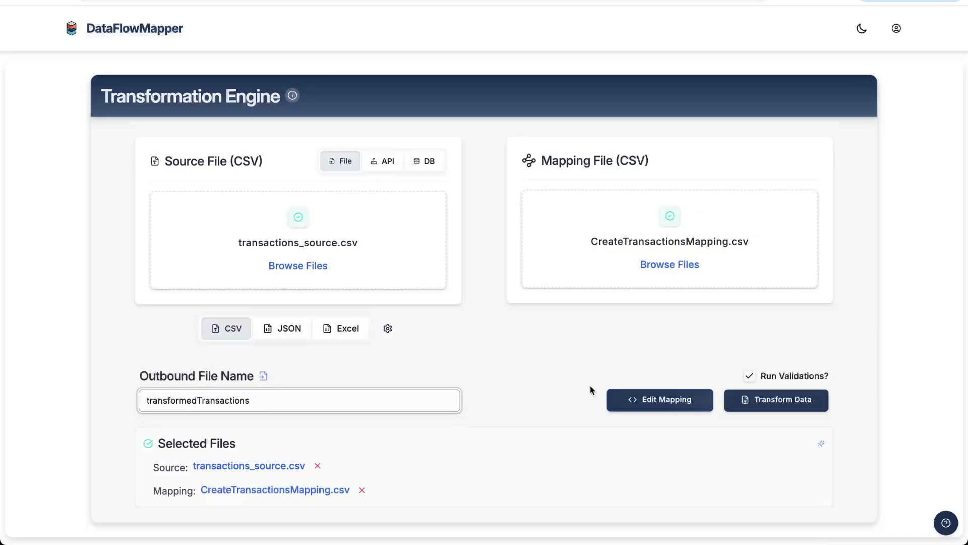
click(744, 398)
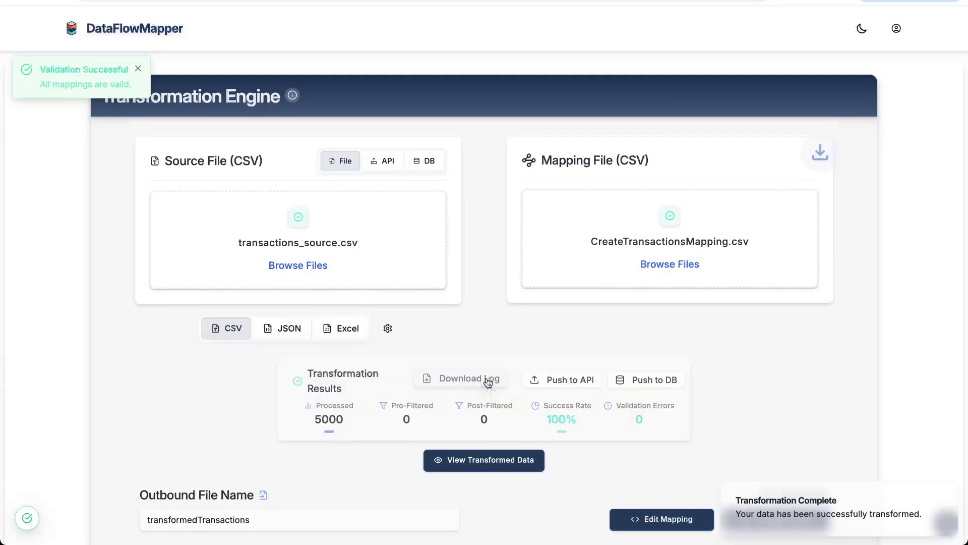
Open the transformed data in the Data Viewer and examine its rows and columns, especially the FullName values.
scroll(486, 386, down, 1)
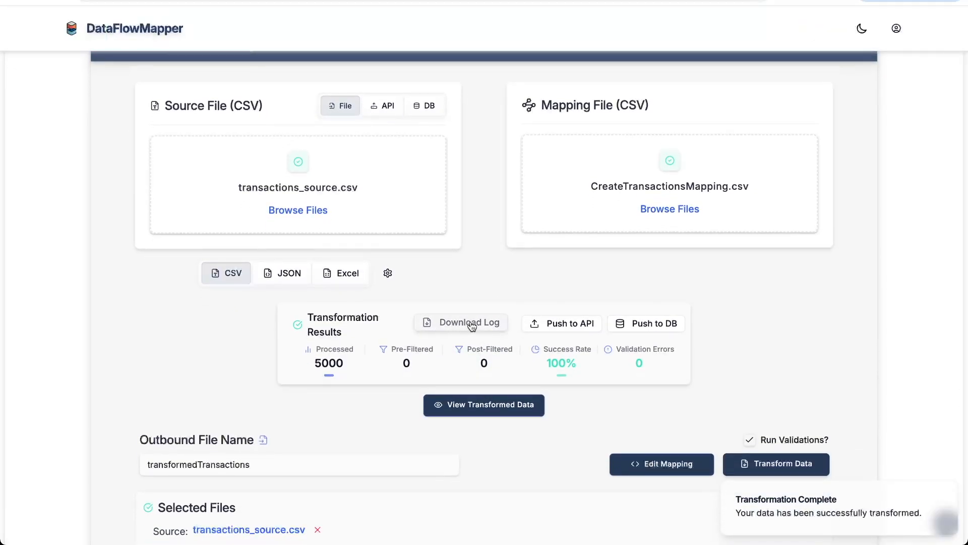
scroll(484, 335, down, 1)
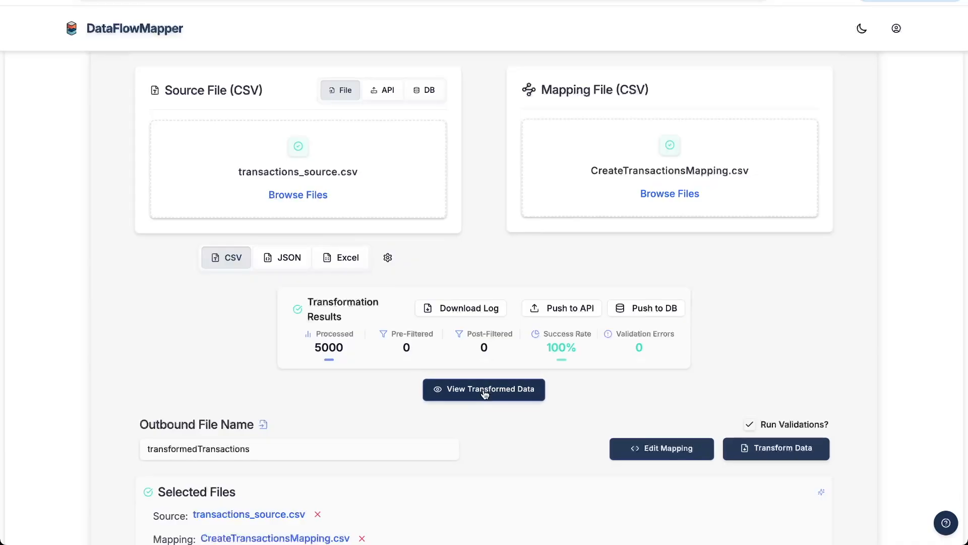
scroll(487, 424, down, 10)
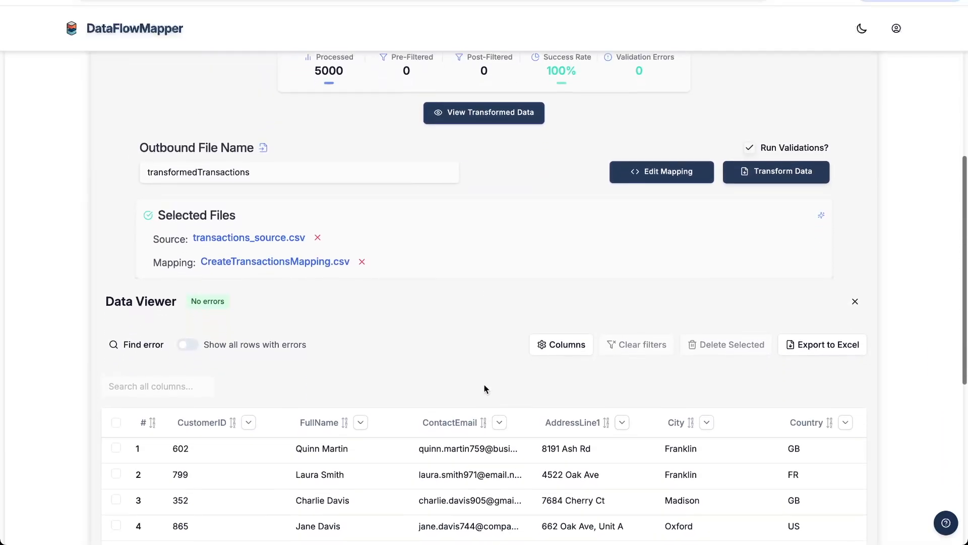
scroll(487, 344, right, 10)
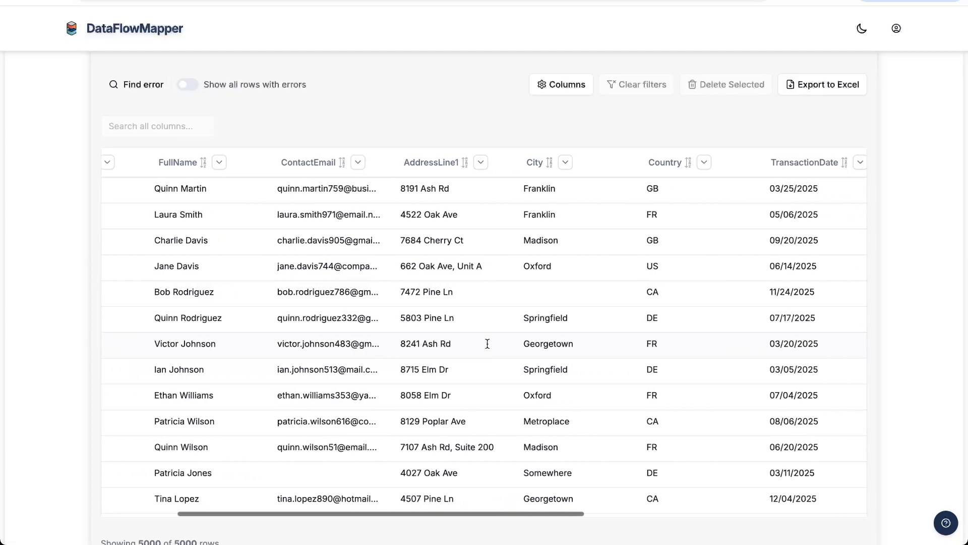
scroll(487, 347, left, 10)
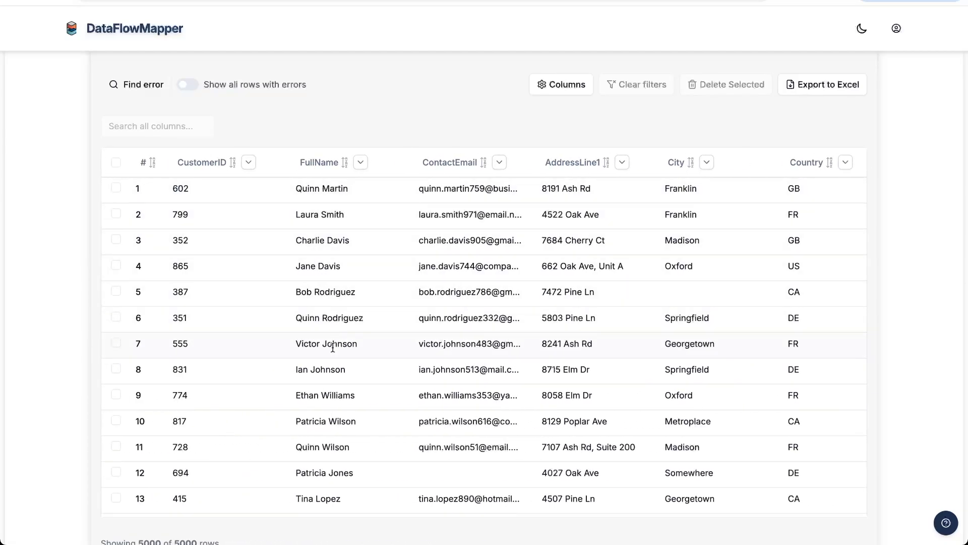
scroll(337, 356, down, 10)
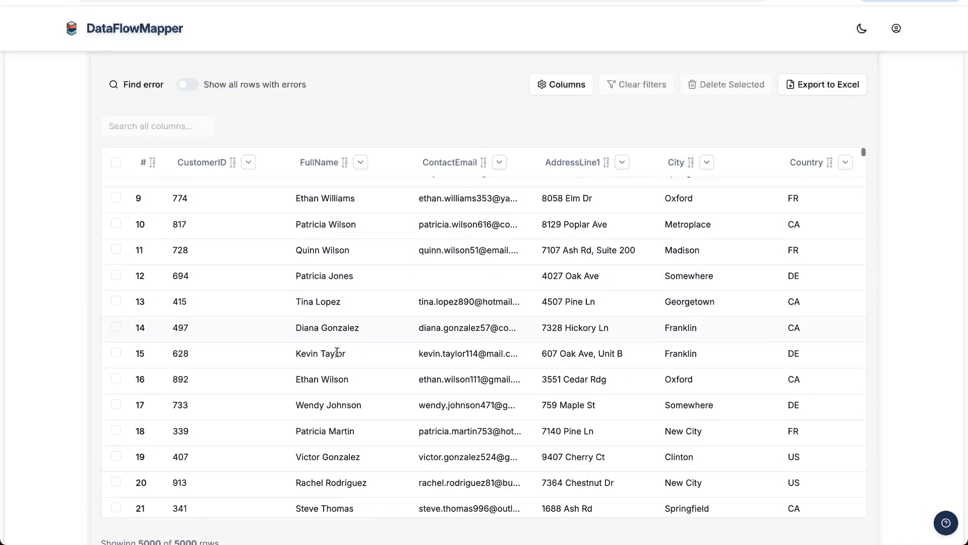
scroll(338, 355, up, 10)
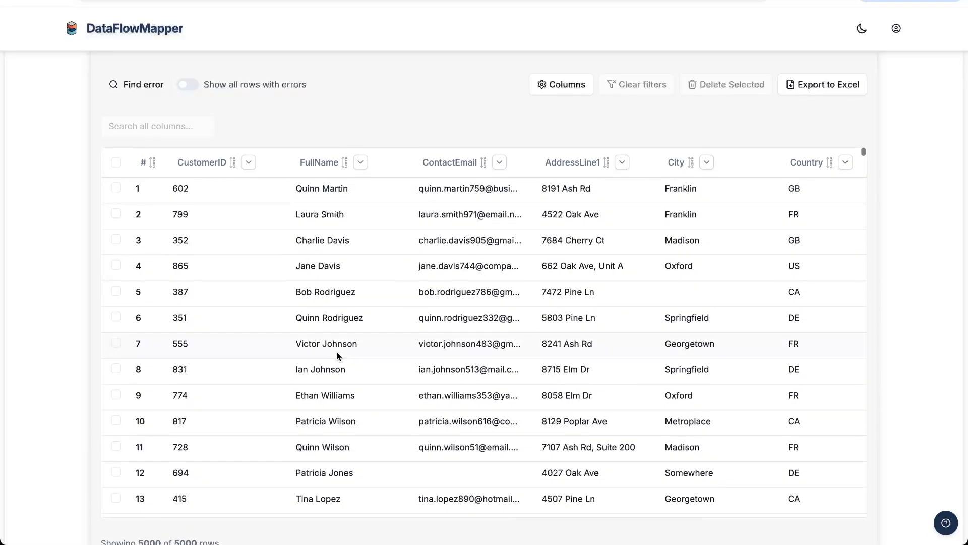
scroll(333, 225, up, 1)
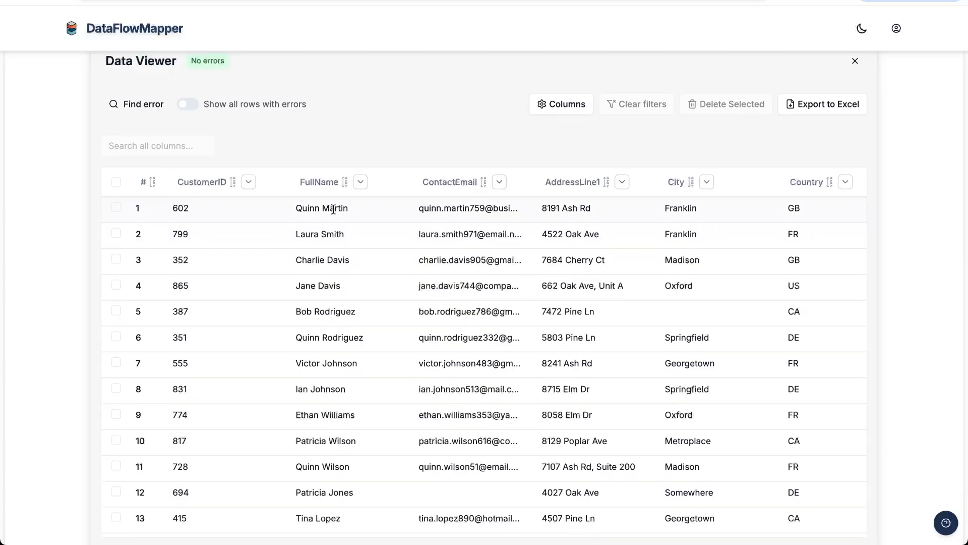
scroll(347, 116, up, 10)
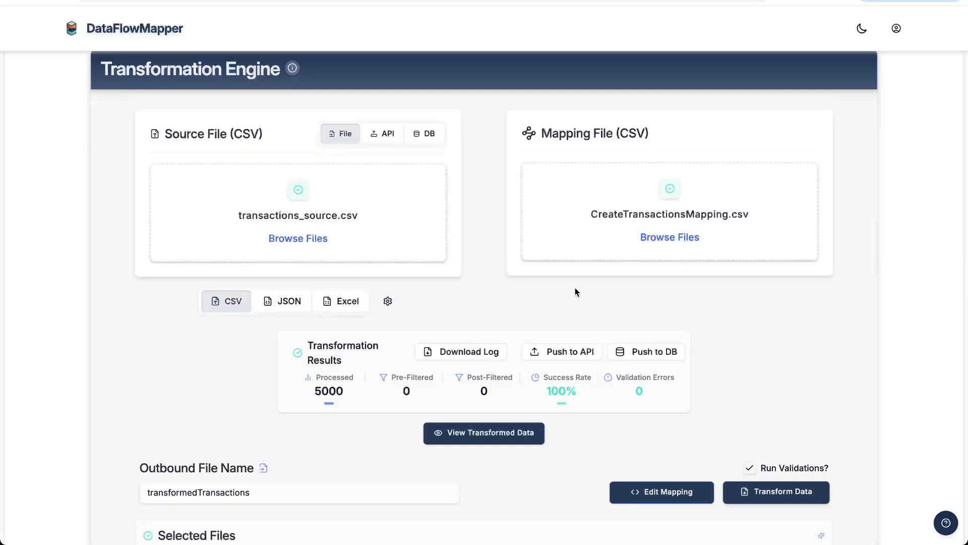
scroll(575, 291, up, 1)
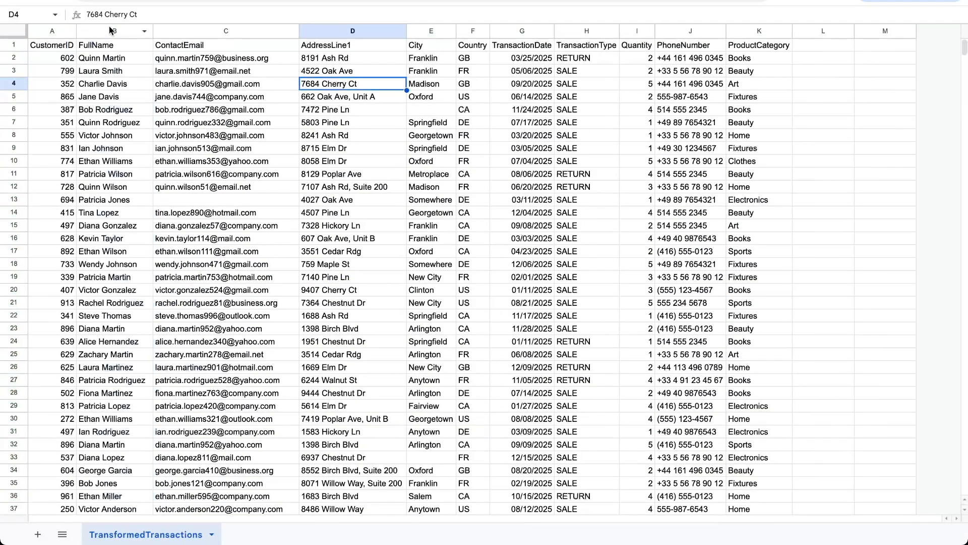
Switch to the TransformedTransactions spreadsheet and review the FullName, ContactEmail, AddressLine1, City and Country columns one by one.
click(109, 29)
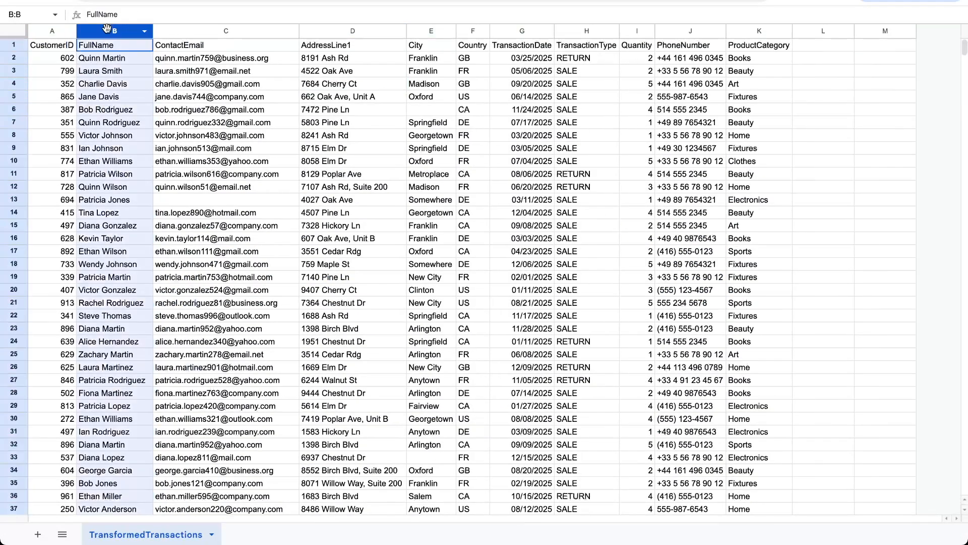
click(204, 28)
click(350, 30)
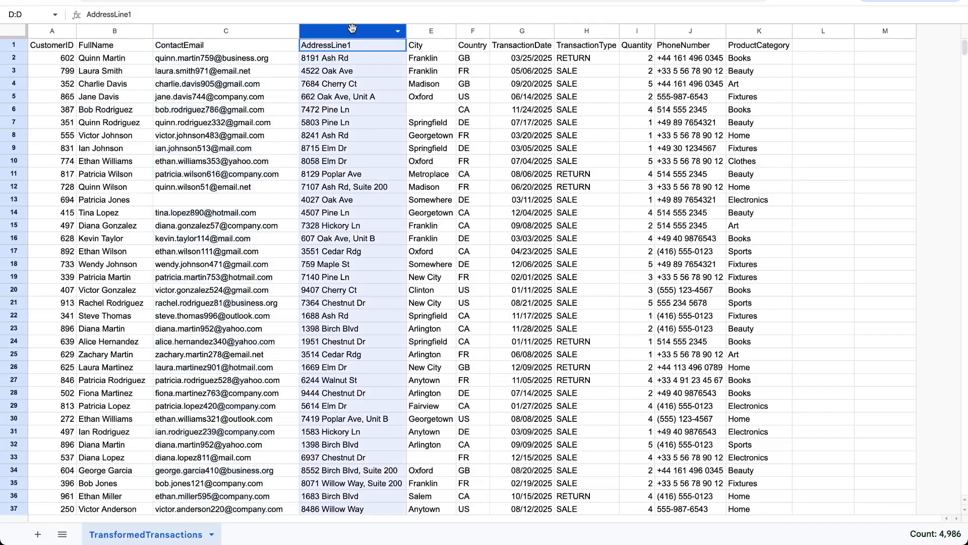
click(438, 31)
click(468, 31)
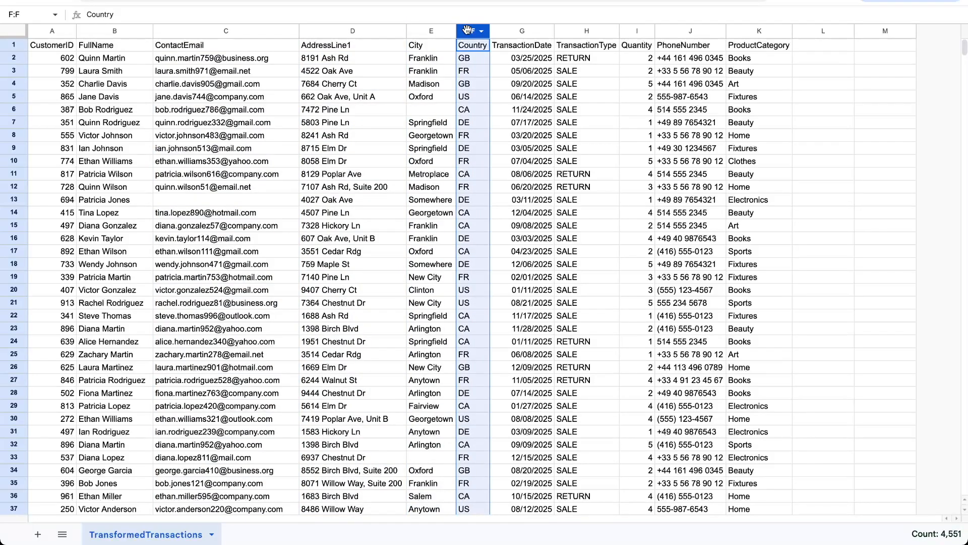